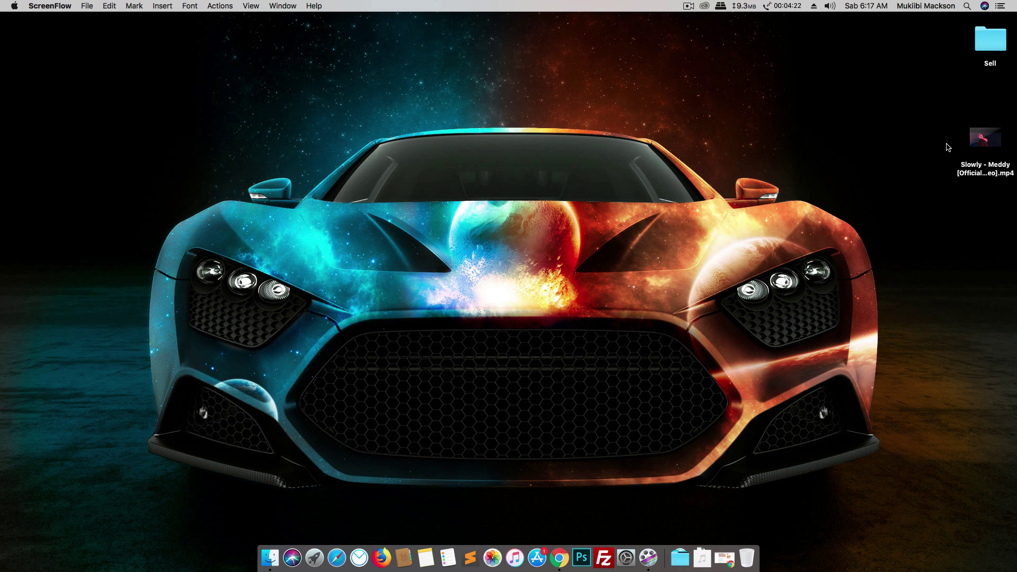
- Play the Slowly - Meddy video briefly, skip ahead, pause it, then close the player window
double_click(986, 170)
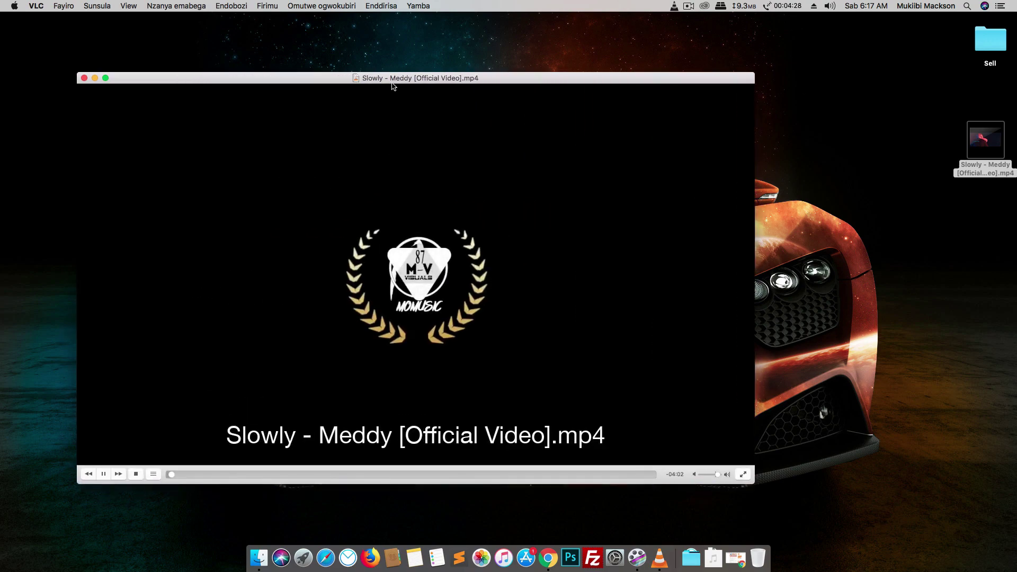
drag(393, 87, 411, 72)
scroll(345, 336, down, 10)
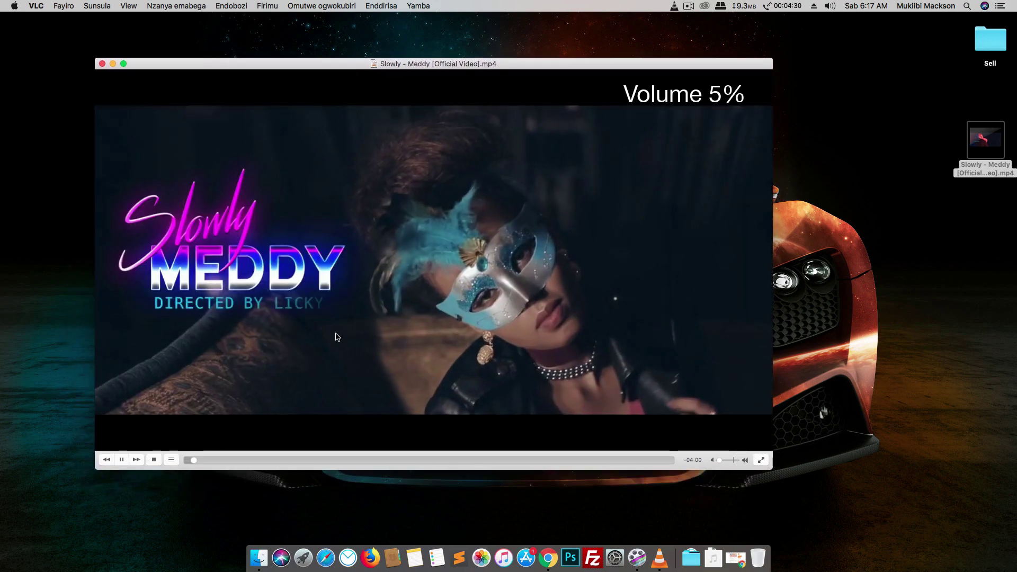
scroll(336, 337, up, 11)
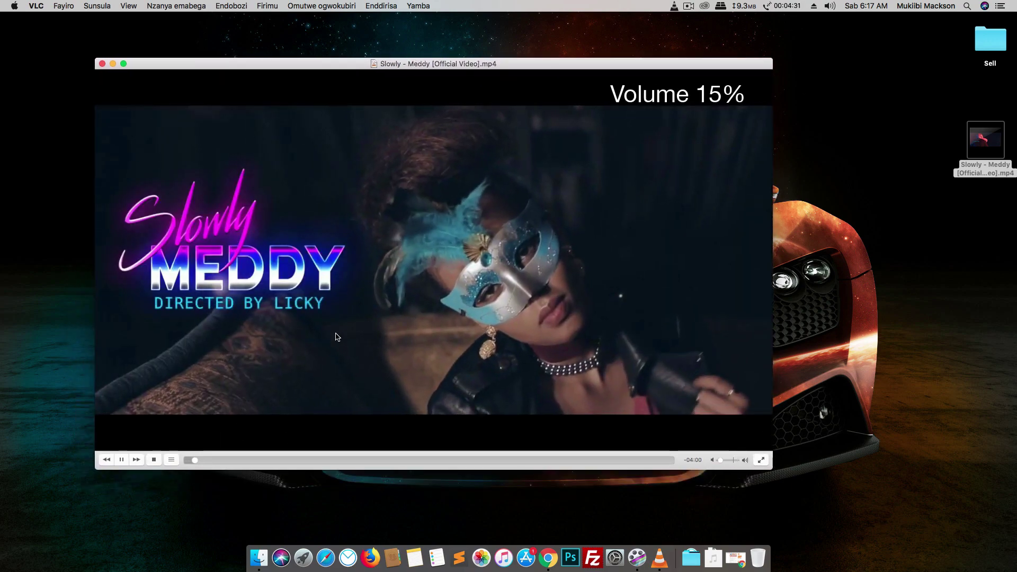
click(228, 460)
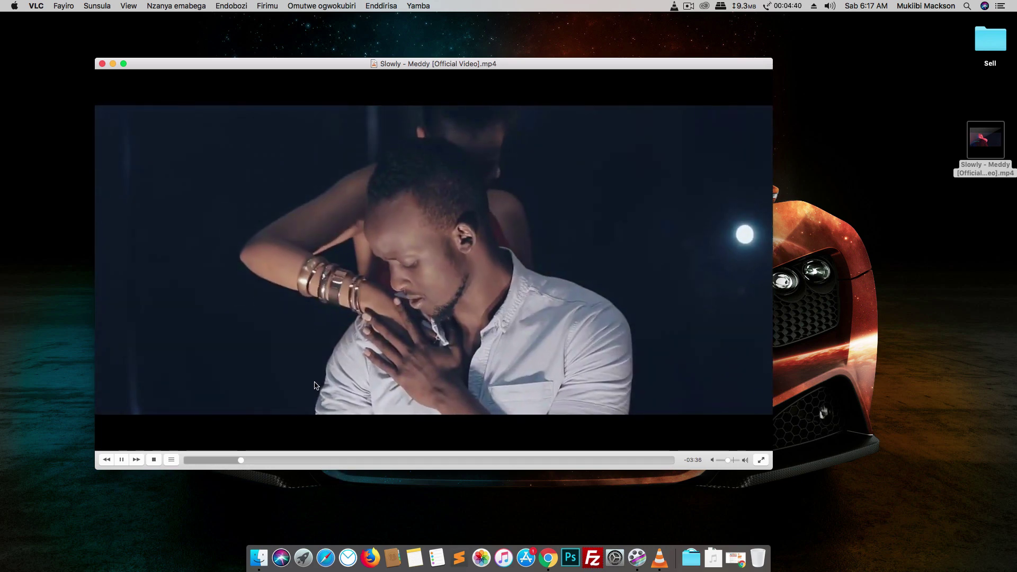
key(space)
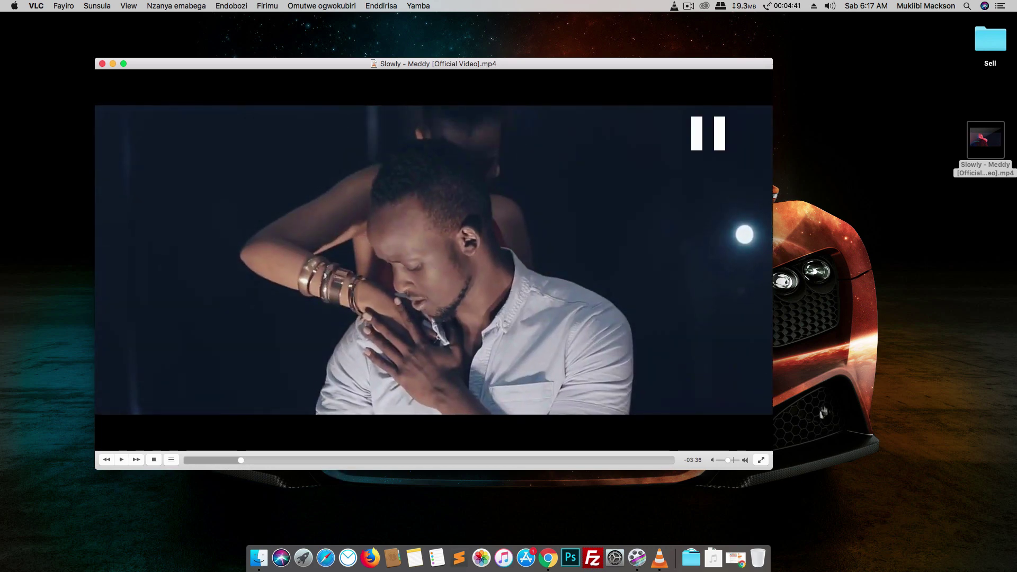
click(102, 63)
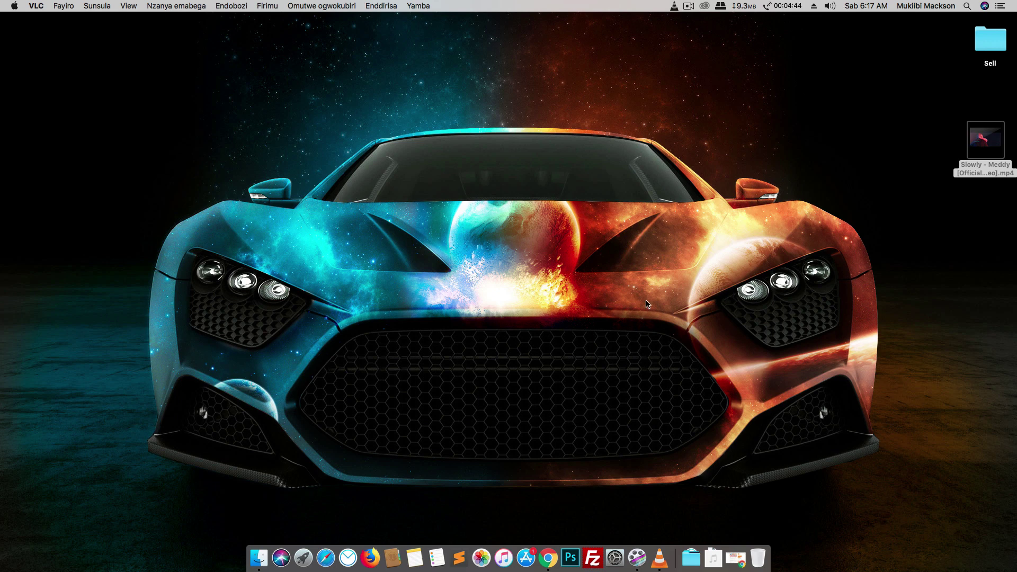
- Reopen VLC's playlist window showing the Slowly - Meddy video and open the File menu
click(664, 555)
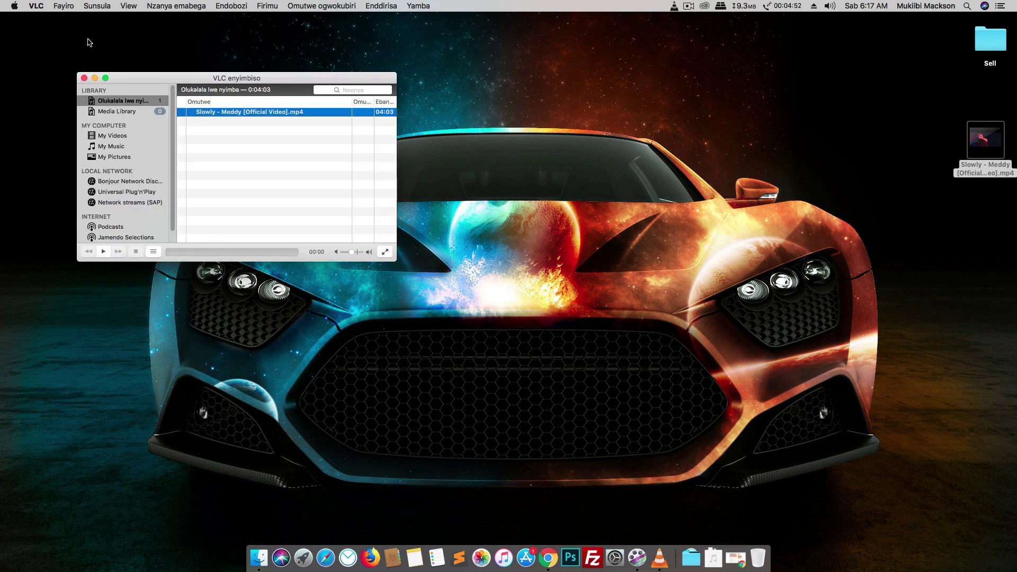
click(64, 4)
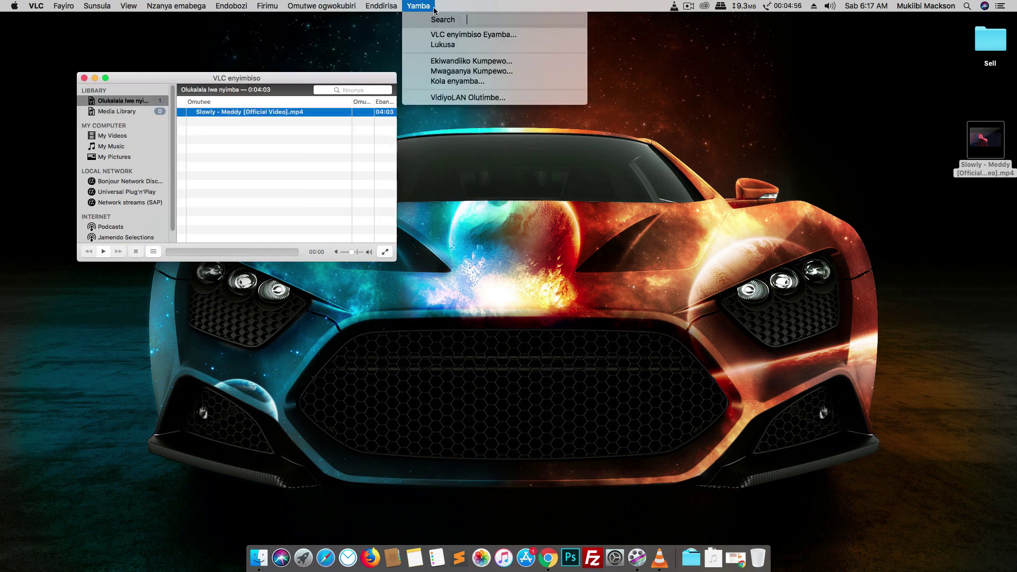
click(865, 7)
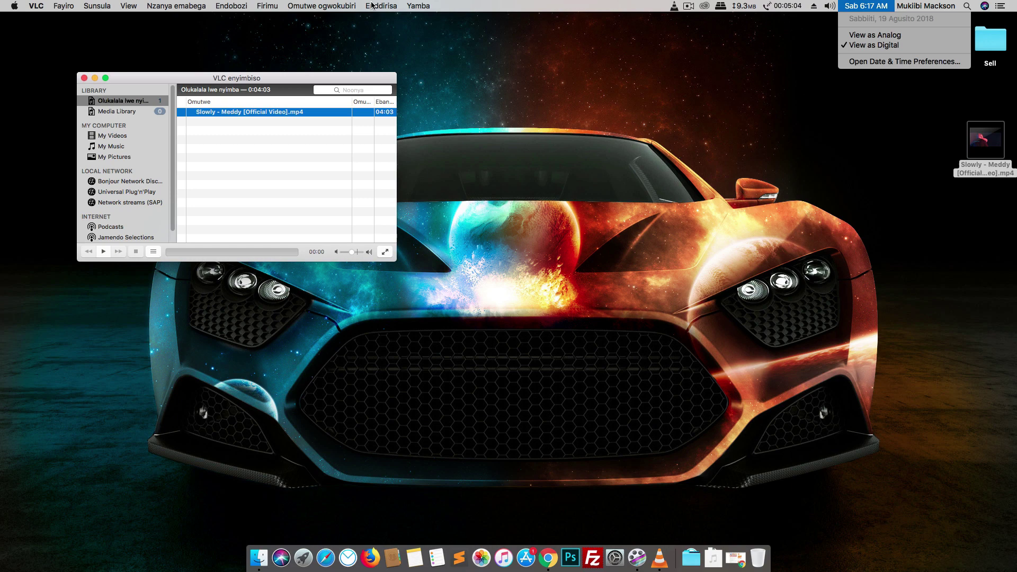
click(64, 5)
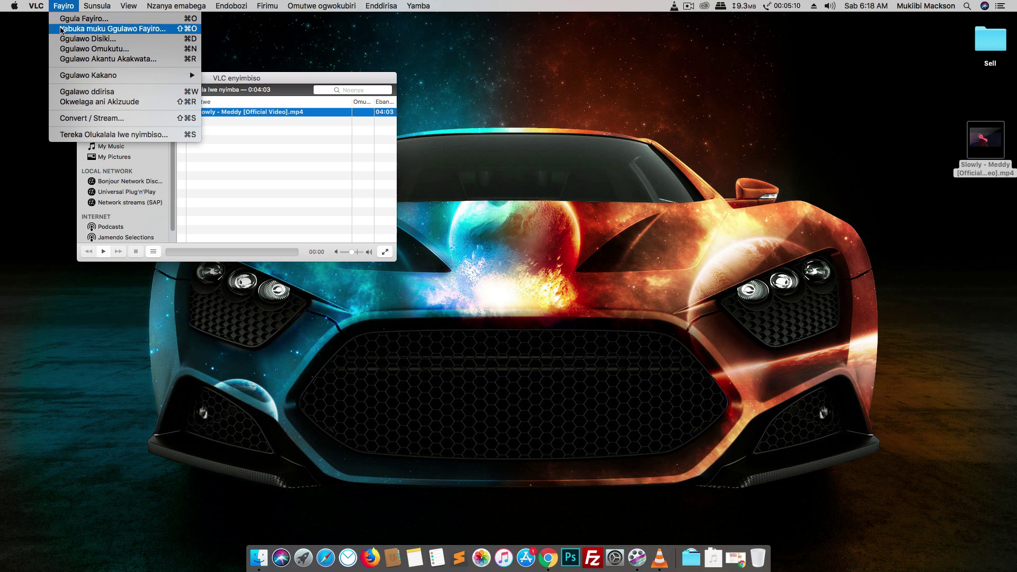
- Open Convert / Stream and load Slowly - Meddy [Official Video].mp4 as the source media
click(78, 117)
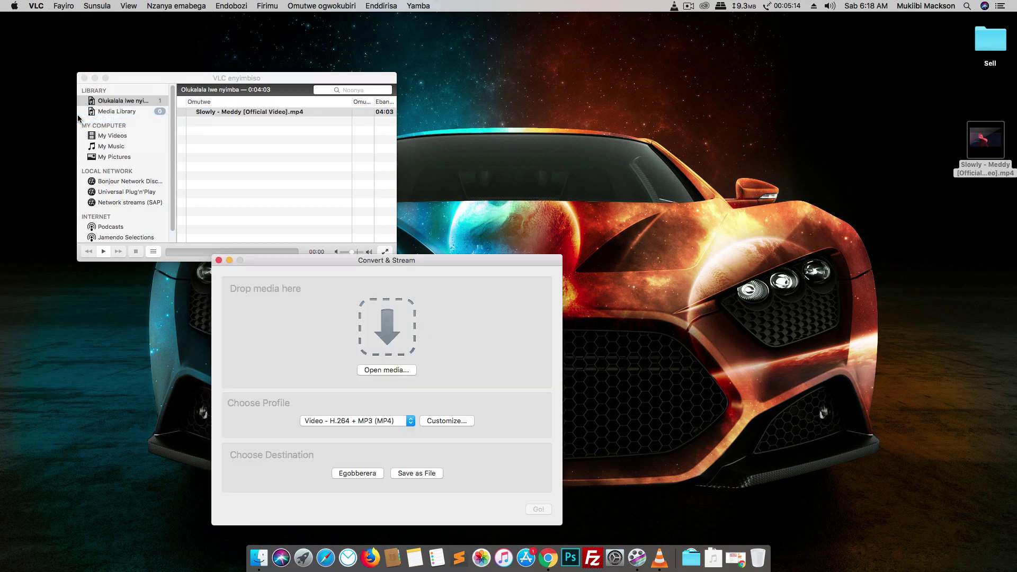
drag(316, 261, 279, 176)
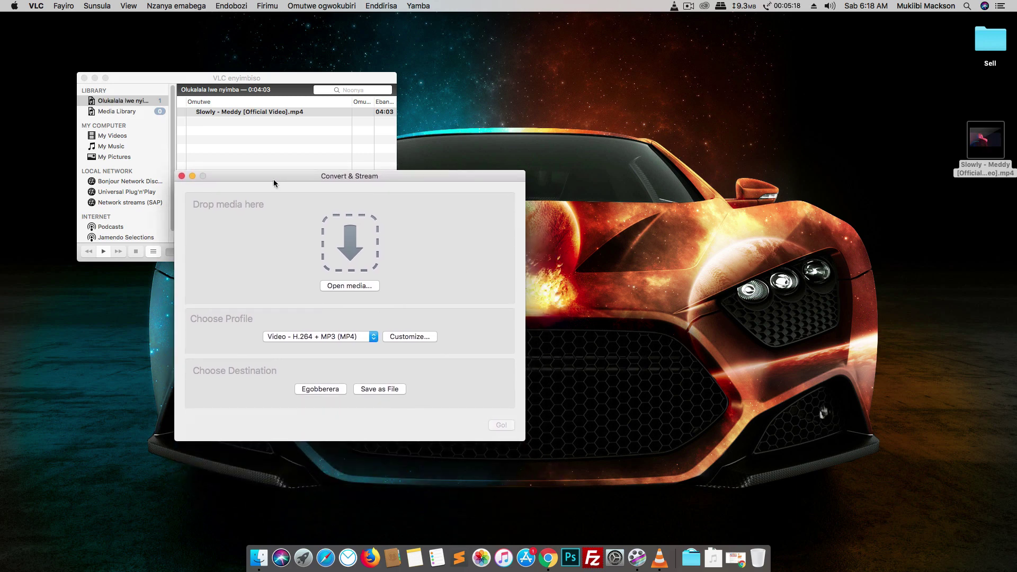
drag(986, 140, 262, 236)
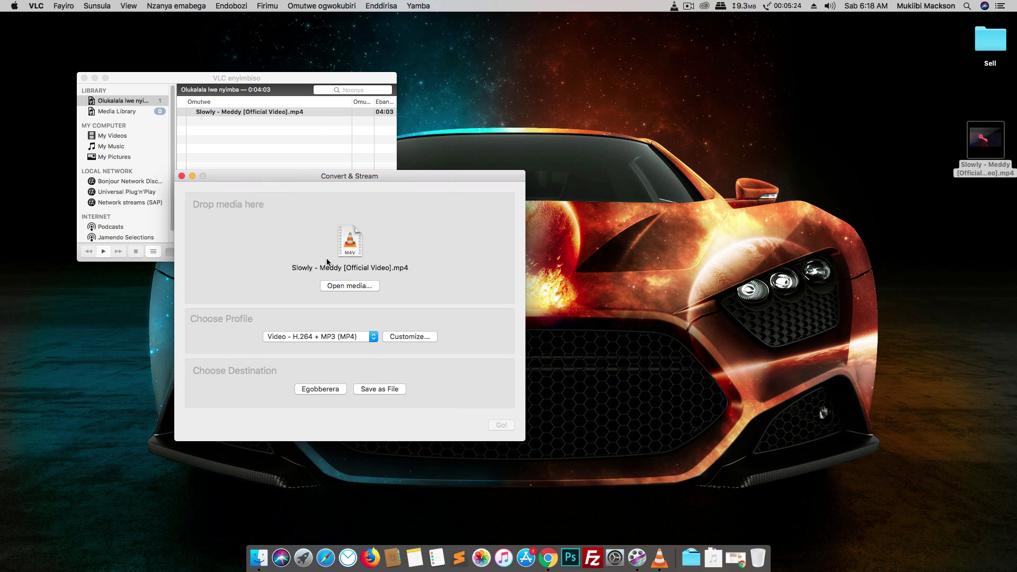
- Choose the Audio - MP3 profile and set the destination to Save as File
click(288, 337)
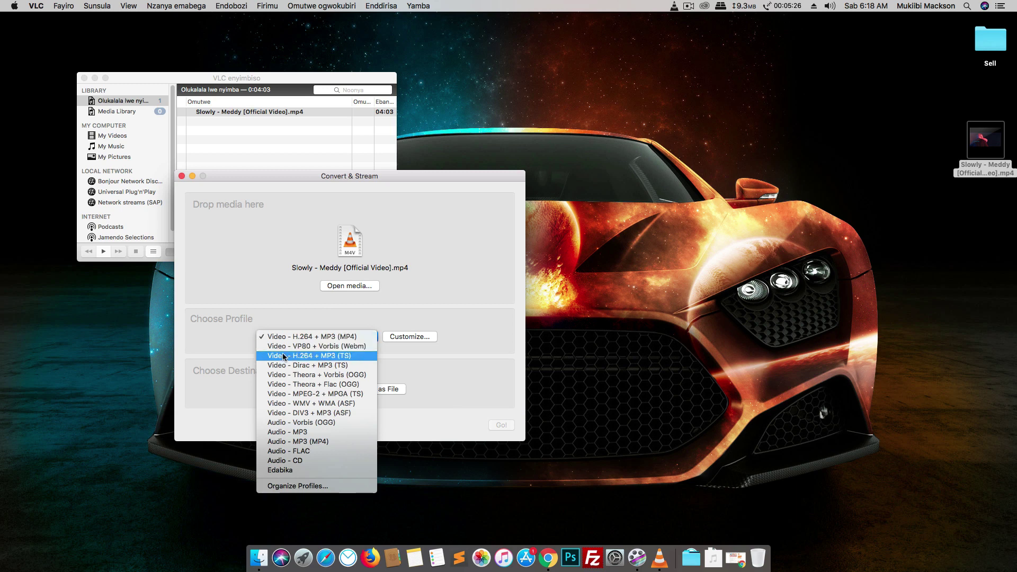
click(297, 432)
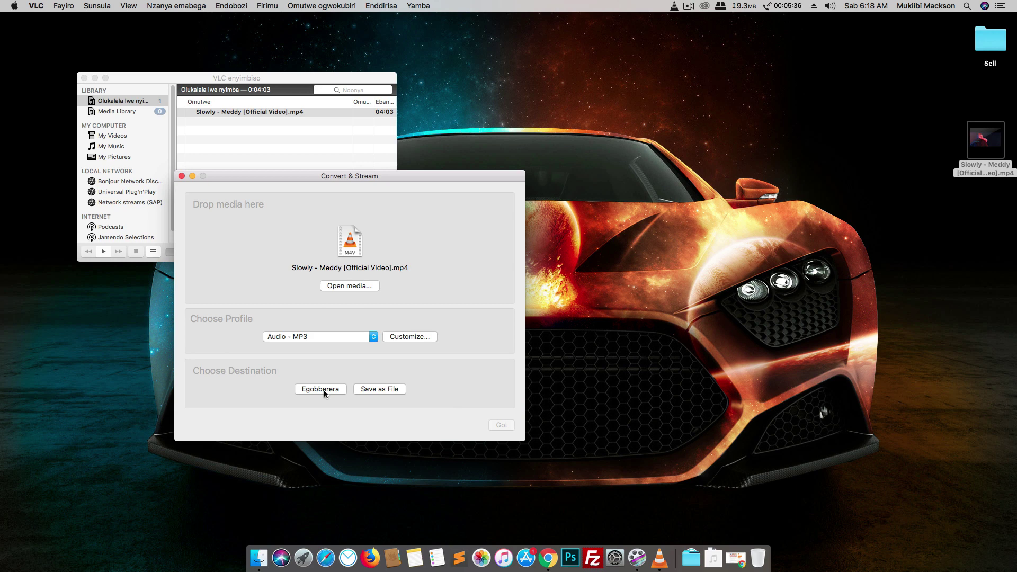
click(370, 389)
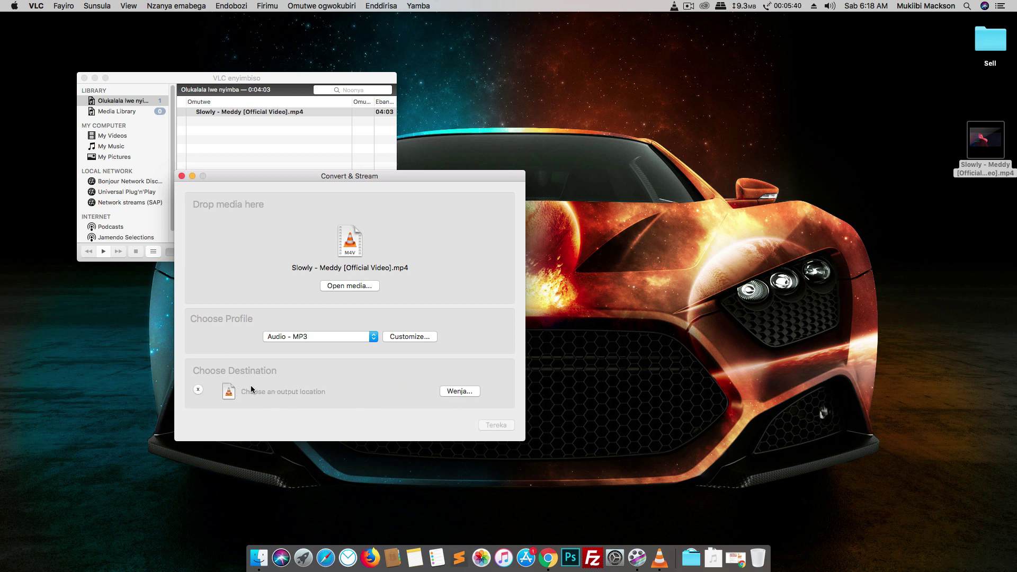
- Set the output file to Slowly.mp3 on the Desktop
click(457, 391)
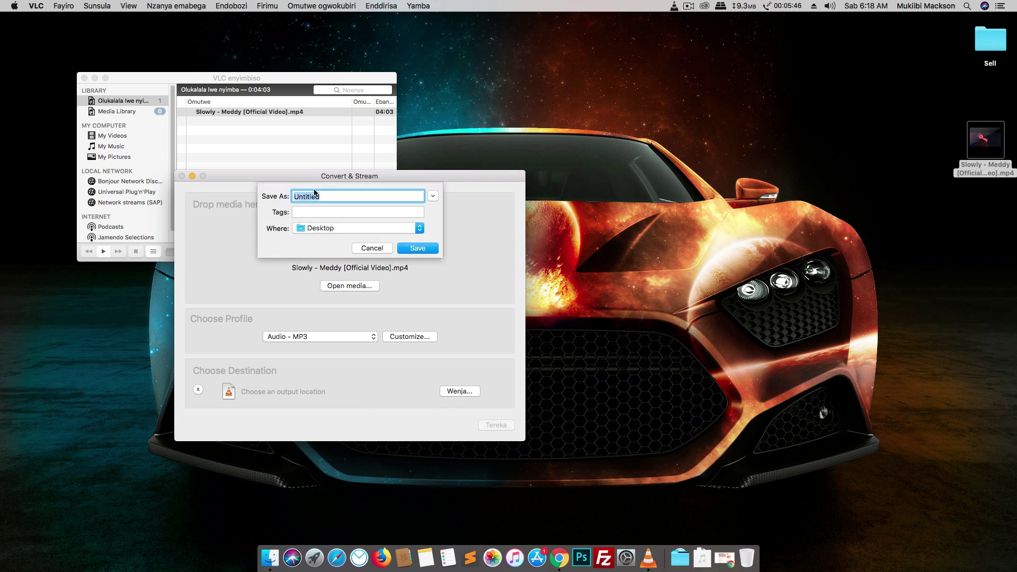
text(Slowly.mp3)
click(419, 249)
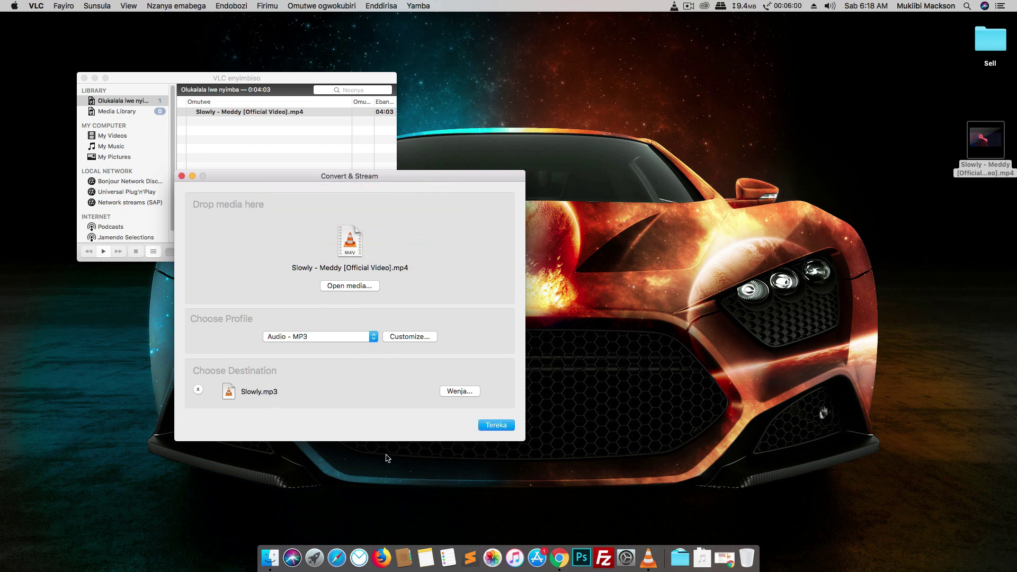
- Start the MP3 conversion, producing Slowly.mp3 on the Desktop
click(496, 425)
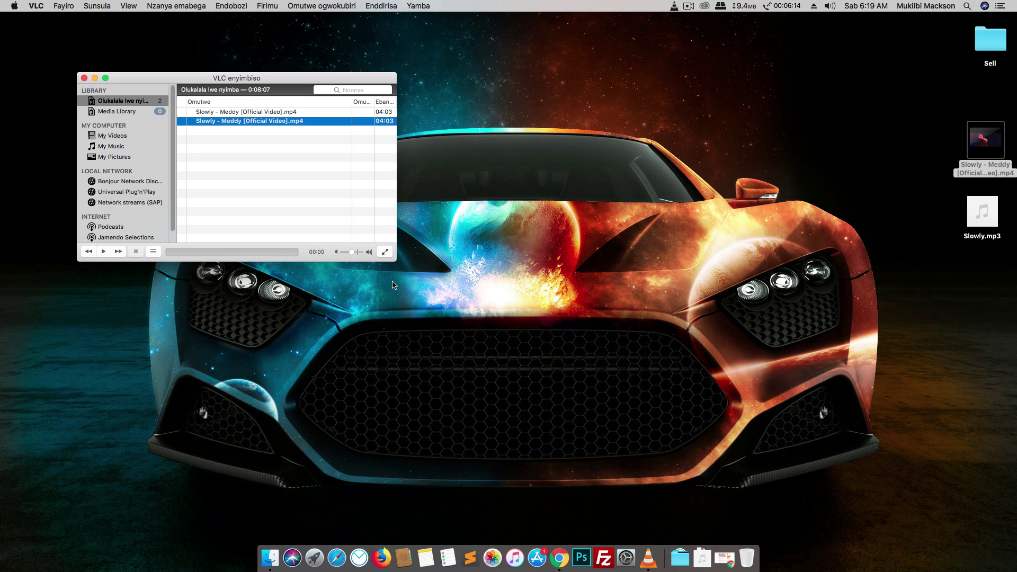
click(981, 233)
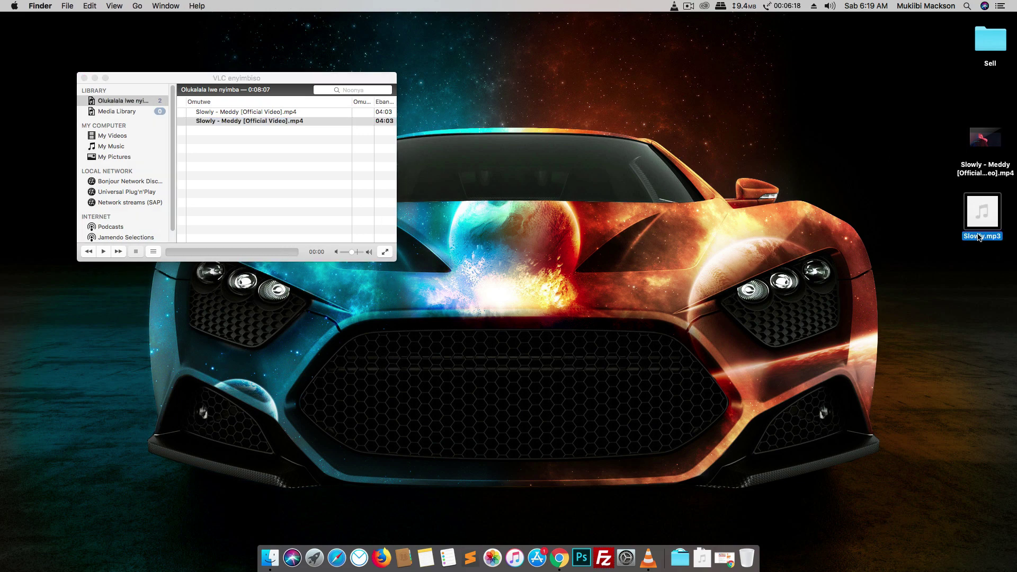
key(space)
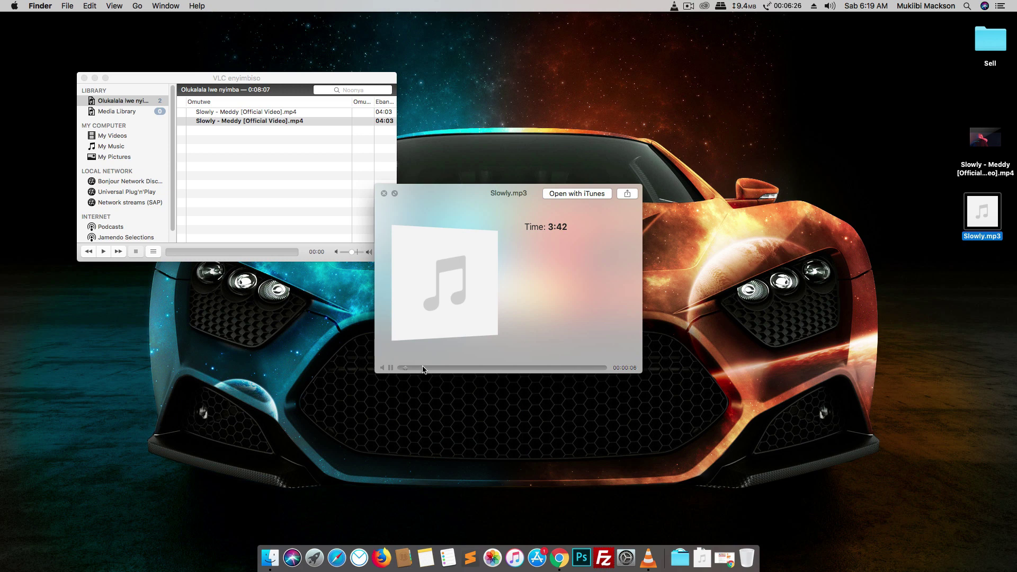
click(467, 369)
key(space)
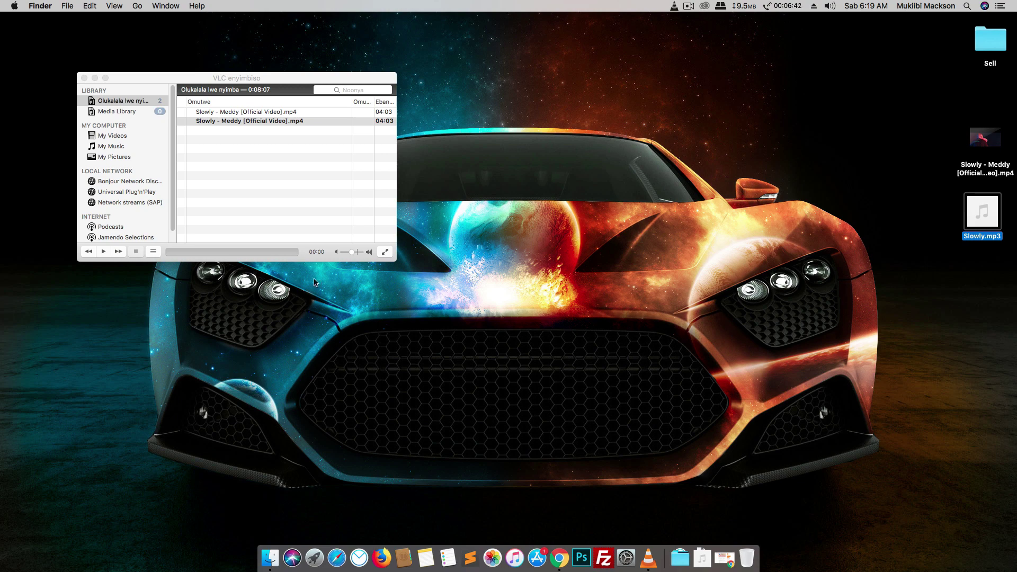
- Replay the Slowly - Meddy video briefly, pause and rewind it, then close it and reopen the playlist
double_click(270, 114)
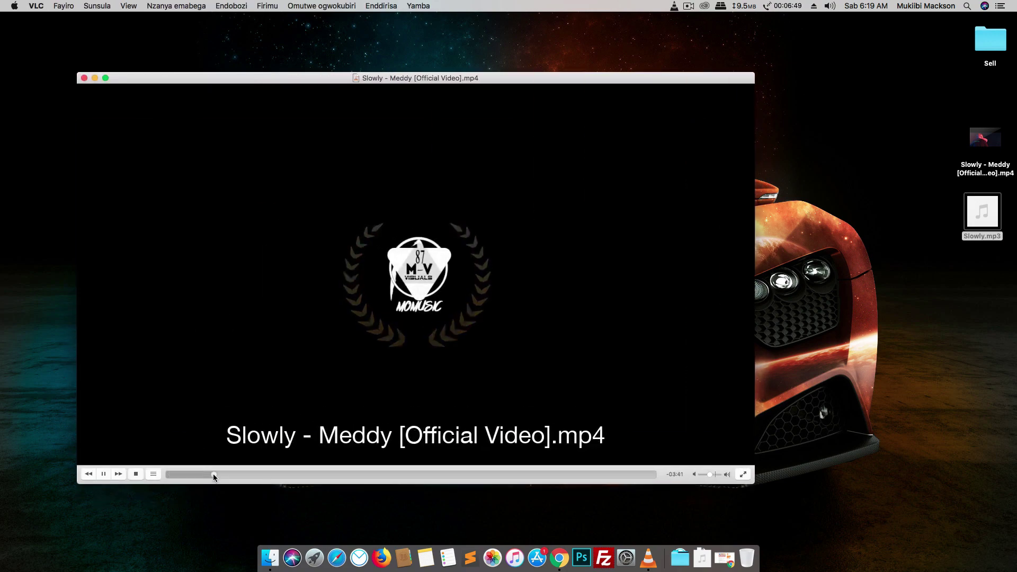
drag(213, 474, 135, 450)
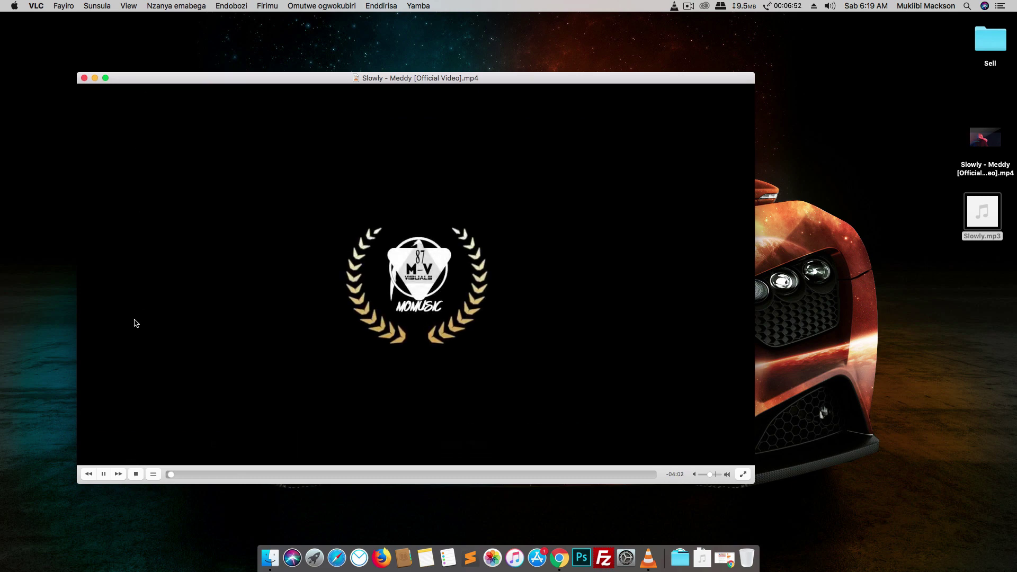
key(space)
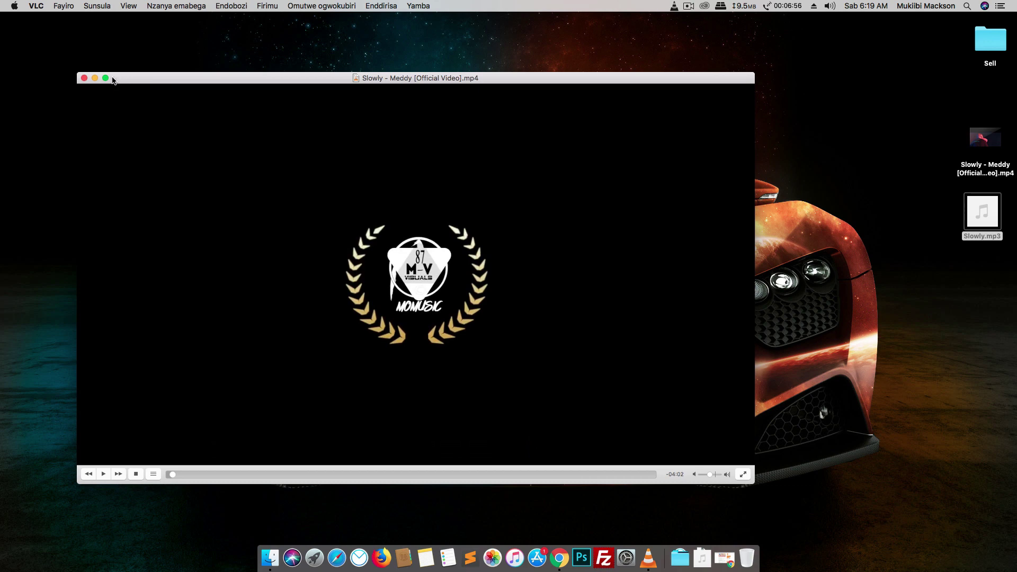
click(167, 474)
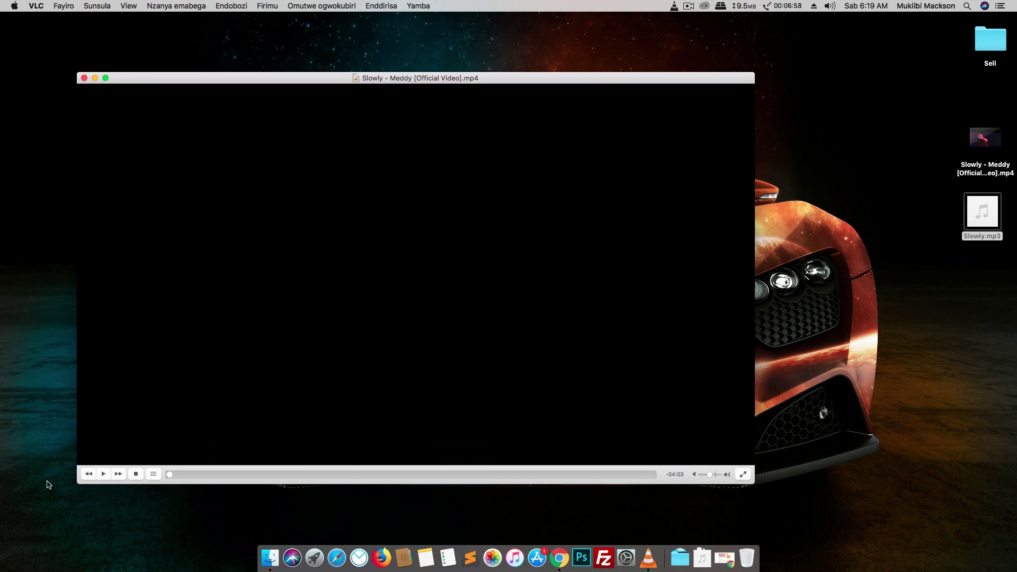
click(83, 78)
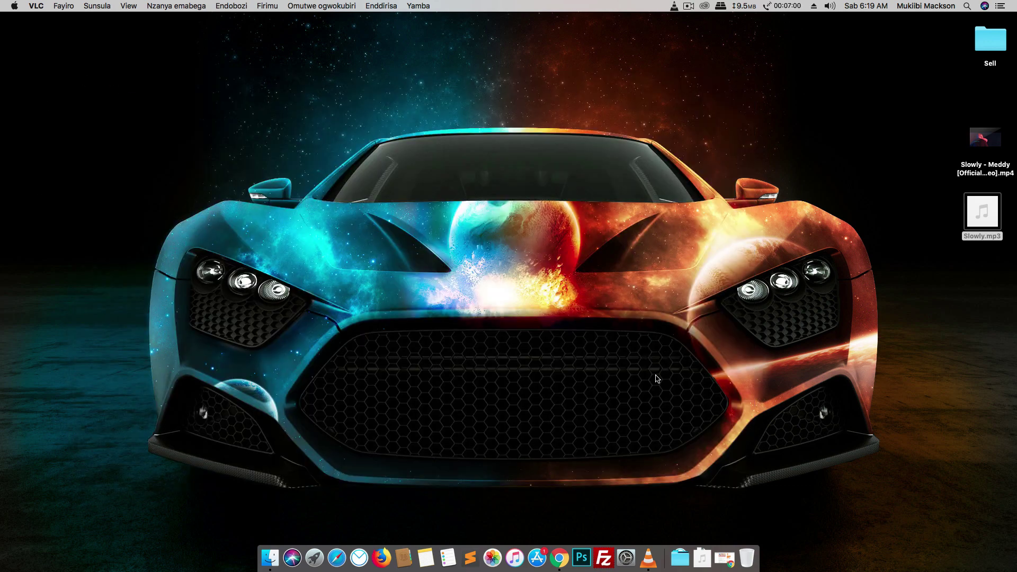
click(648, 556)
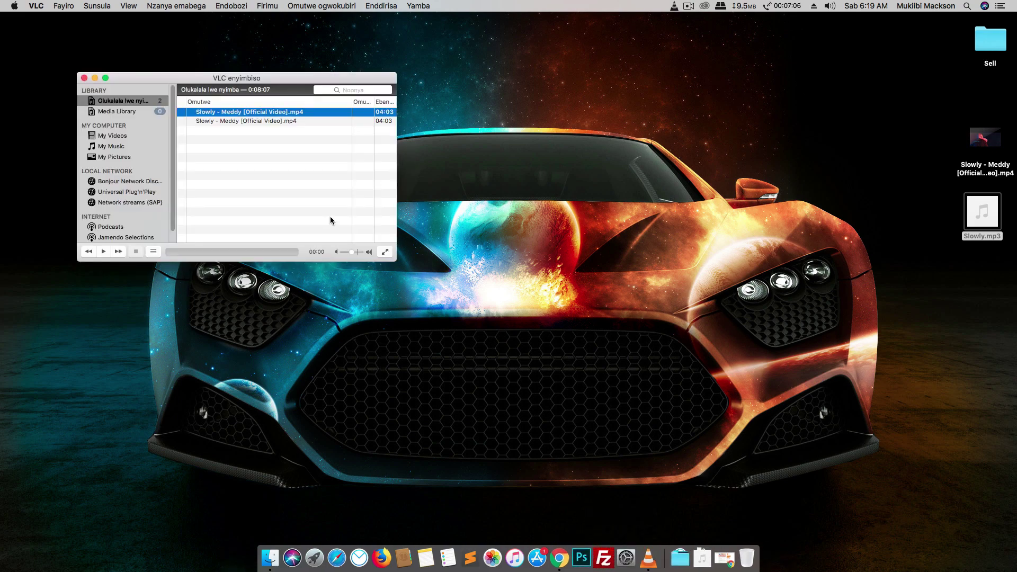
- Quit VLC and relaunch it through Spotlight search
key(super+q)
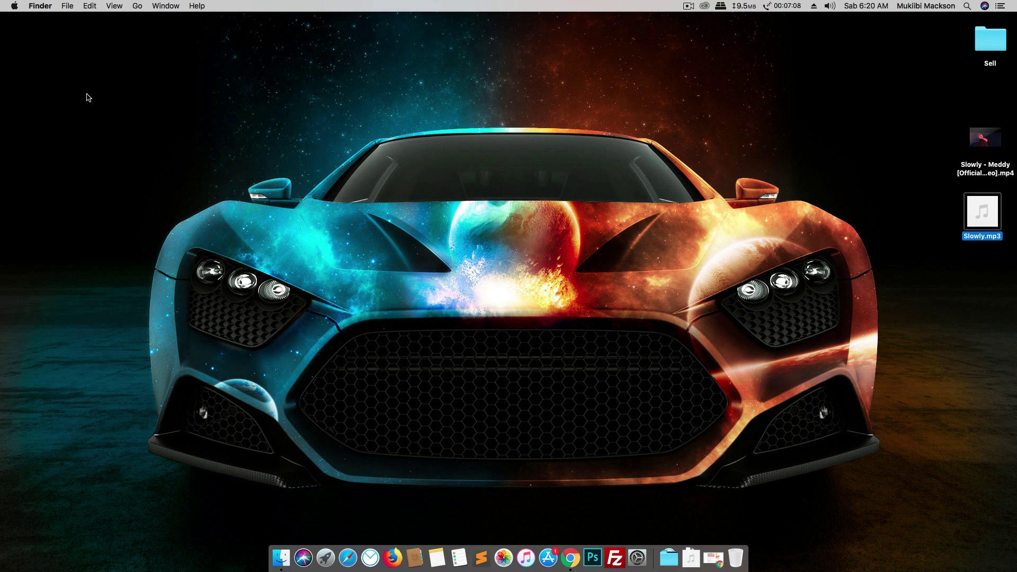
key(super+space)
text(vlc)
key(Return)
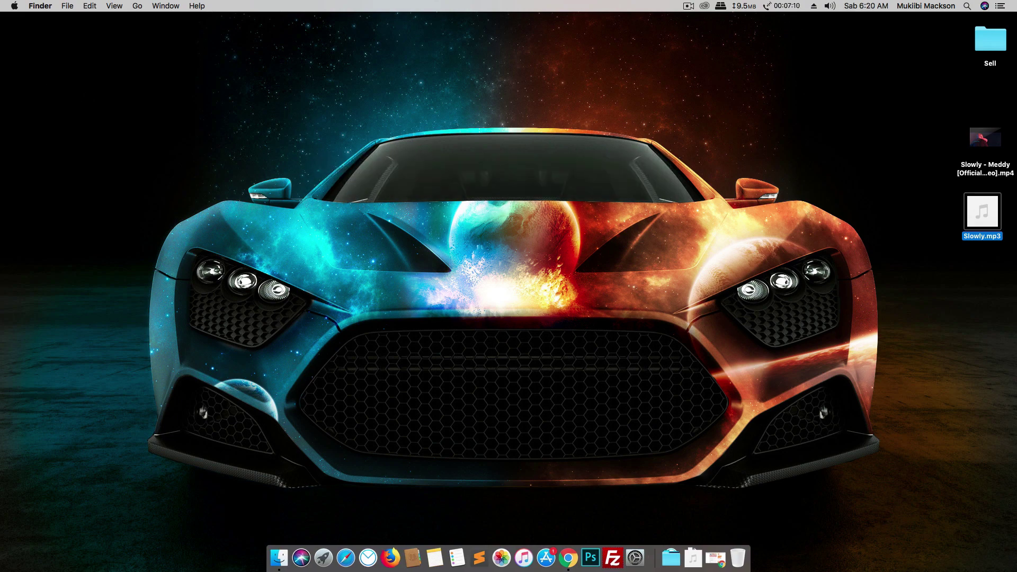
- Drop the Slowly - Meddy mp4 into VLC, pause and stop it, and return to the 4:03 playlist entry
click(985, 168)
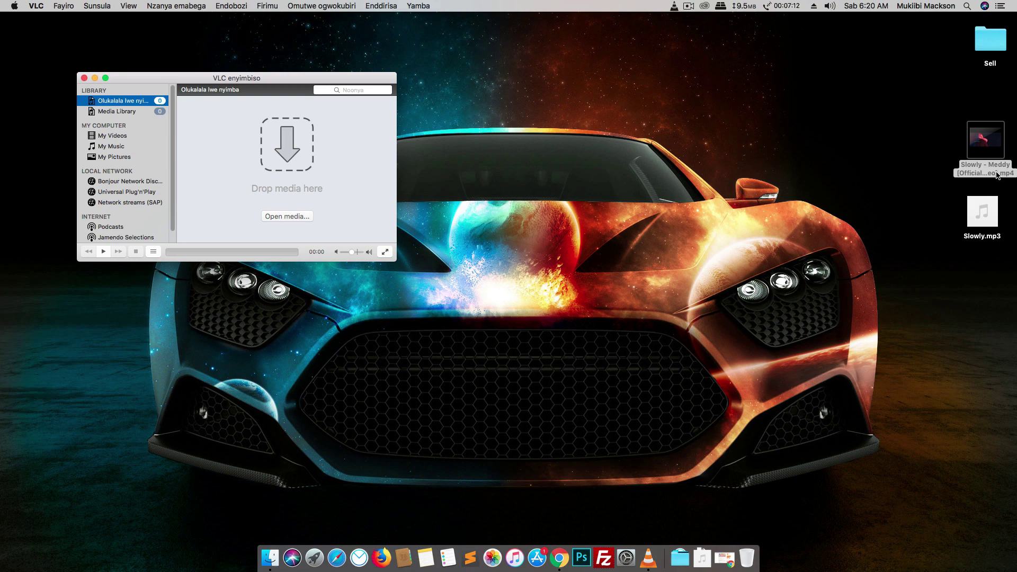
drag(968, 170, 261, 158)
key(space)
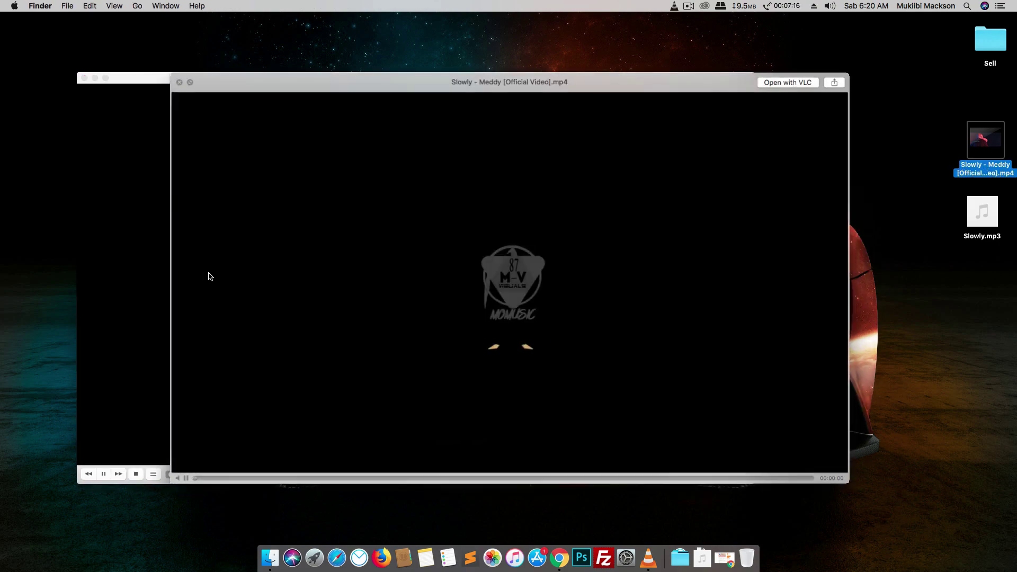
key(space)
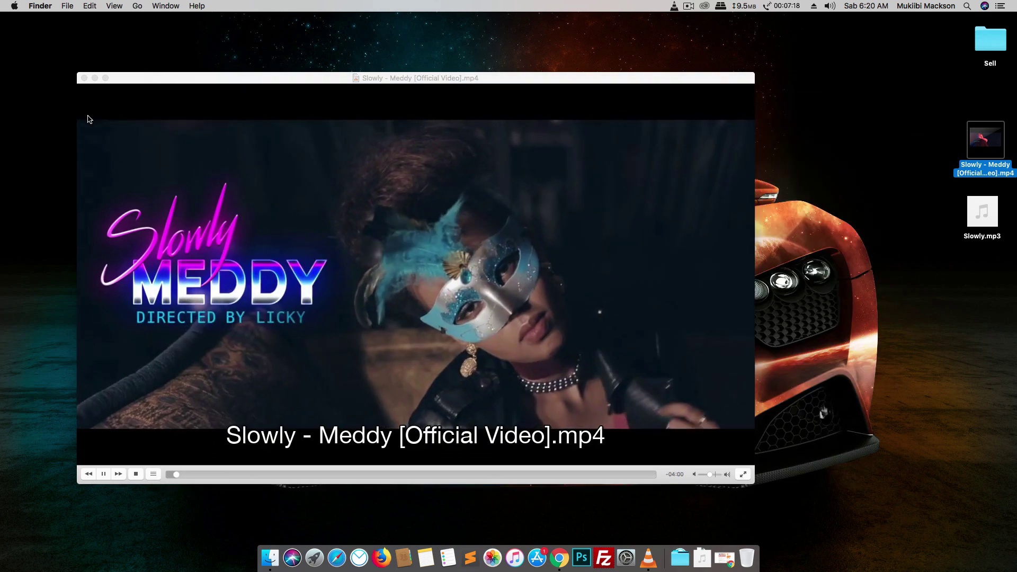
click(90, 137)
key(space)
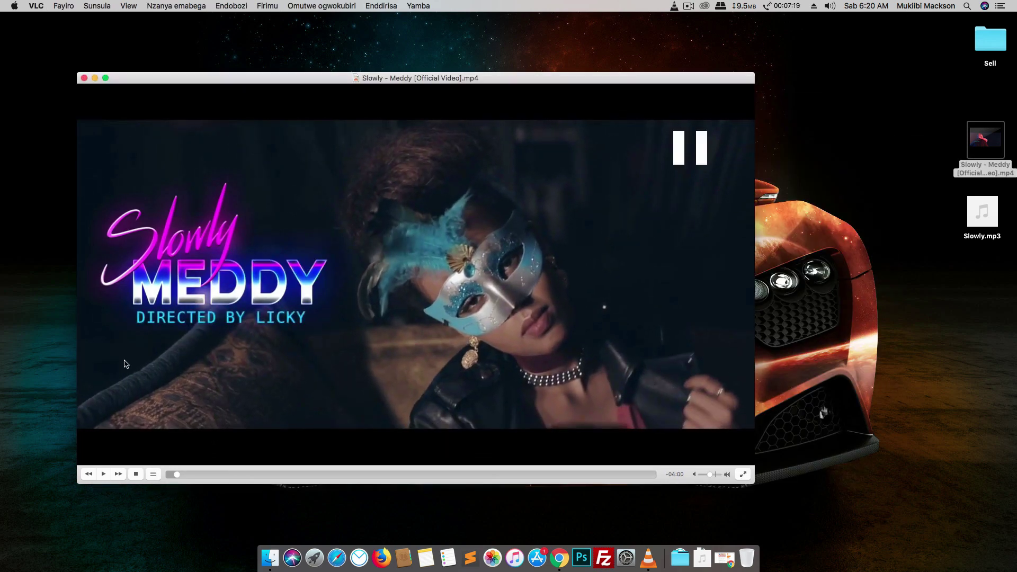
click(121, 475)
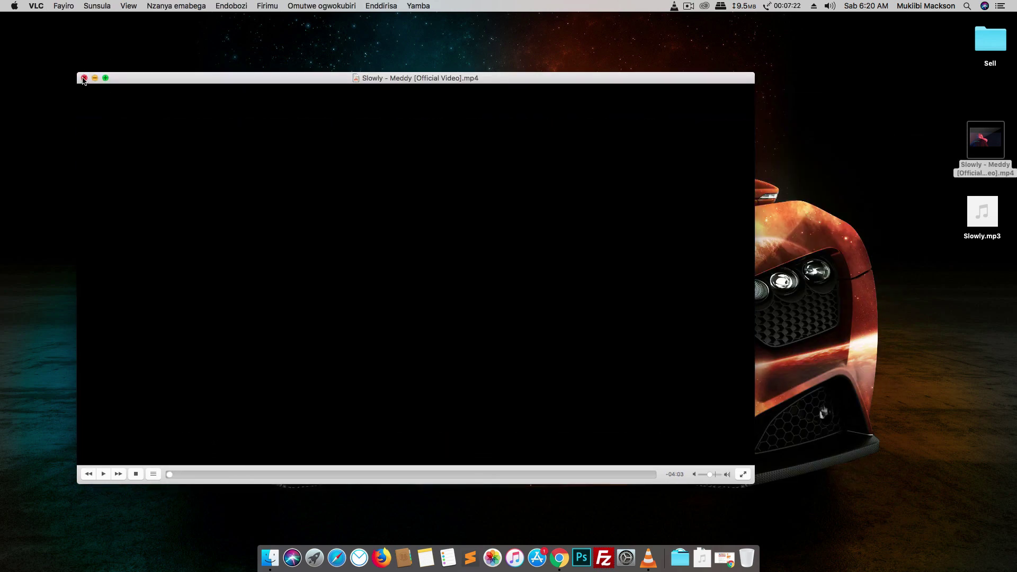
click(153, 475)
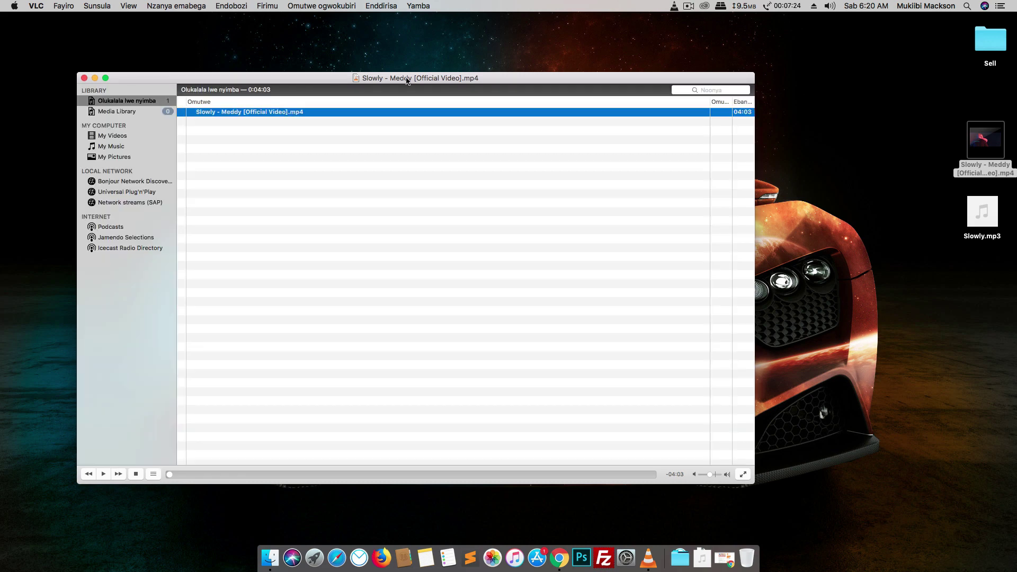
- Open File > Convert / Stream and load the Slowly - Meddy video as the source
click(63, 4)
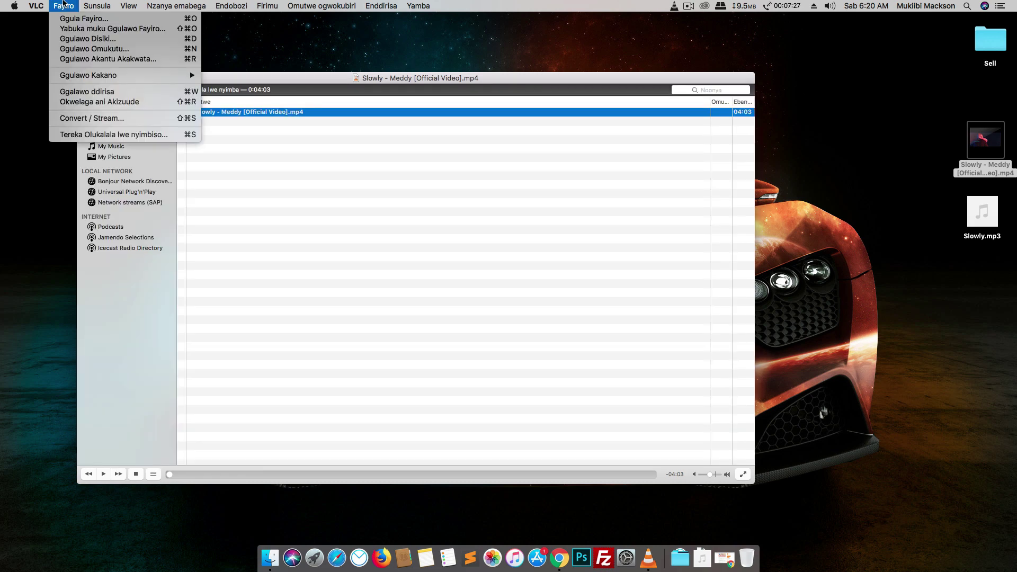
click(91, 118)
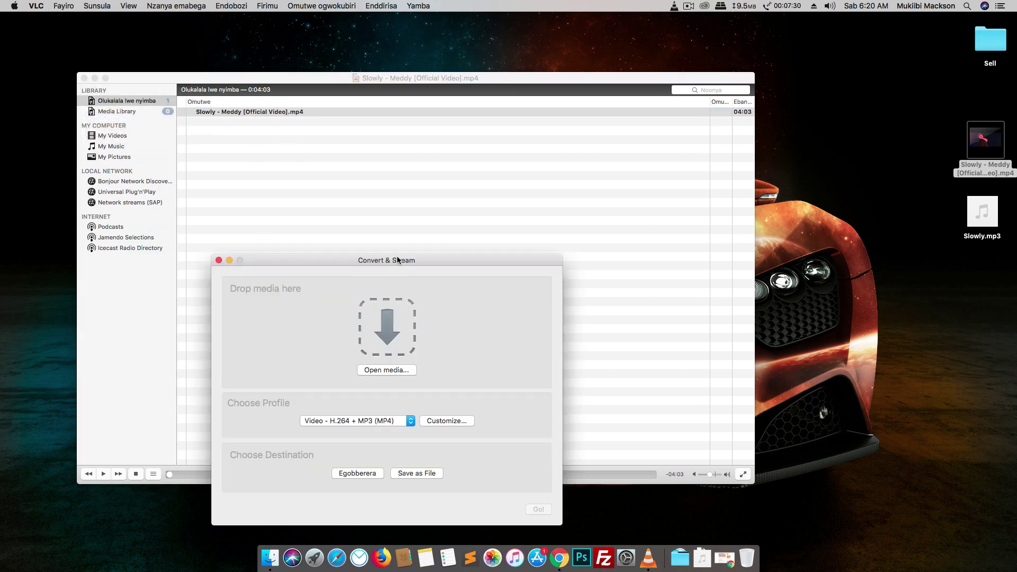
drag(397, 260, 374, 149)
drag(958, 172, 259, 262)
- Convert with the Audio - MP3 profile to Slow.mp3 on the Desktop
click(335, 308)
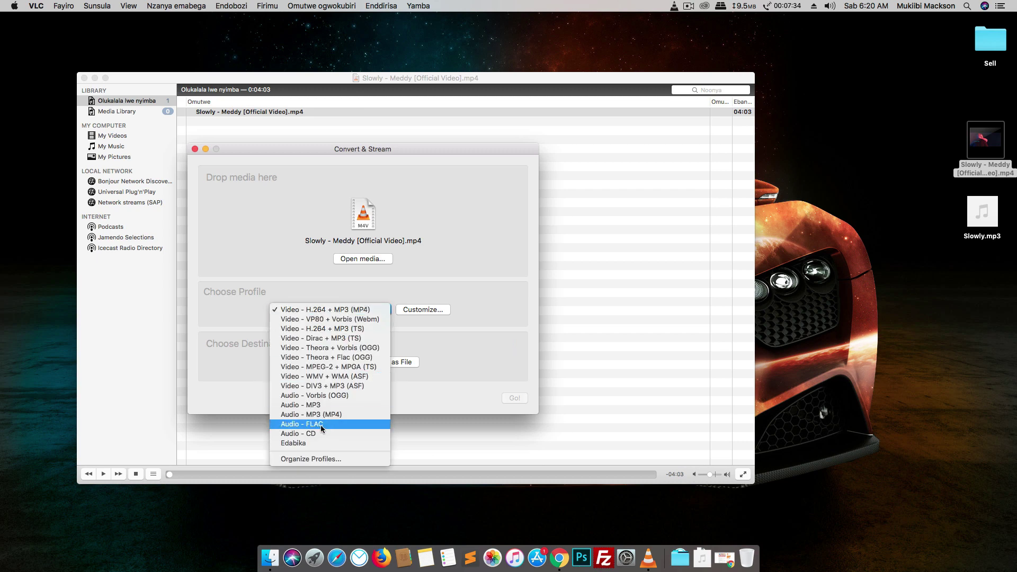
click(318, 407)
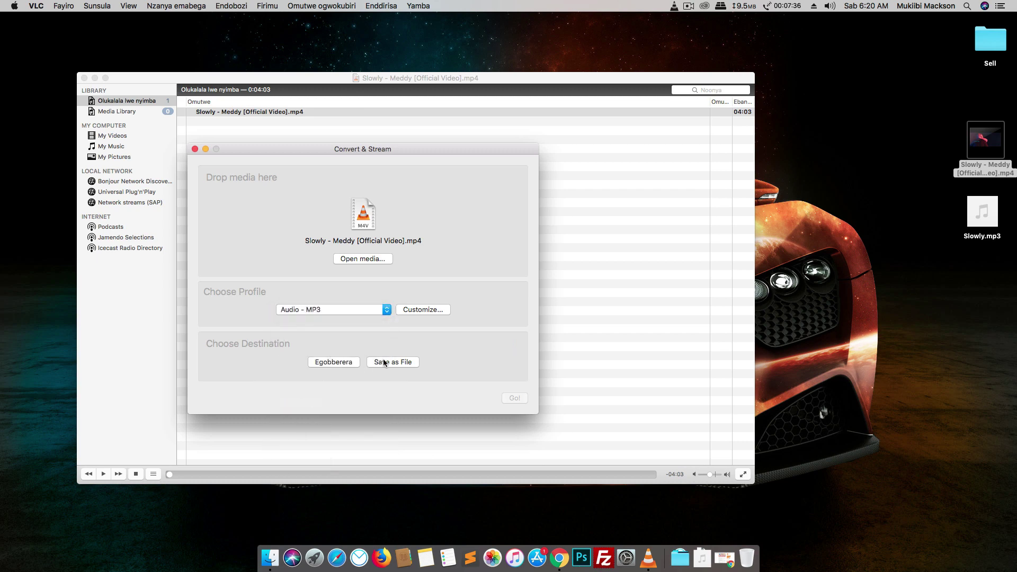
click(389, 364)
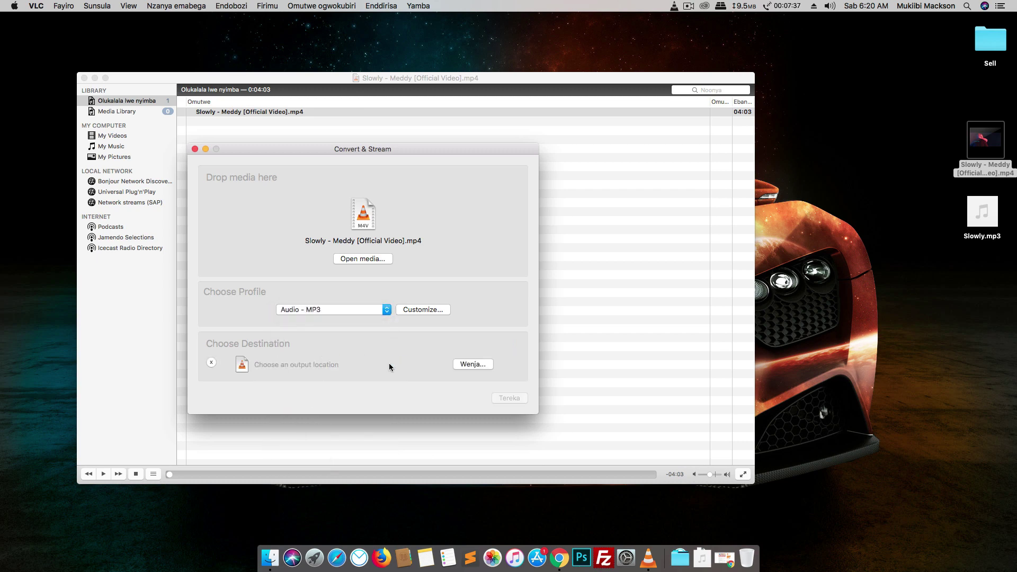
click(477, 364)
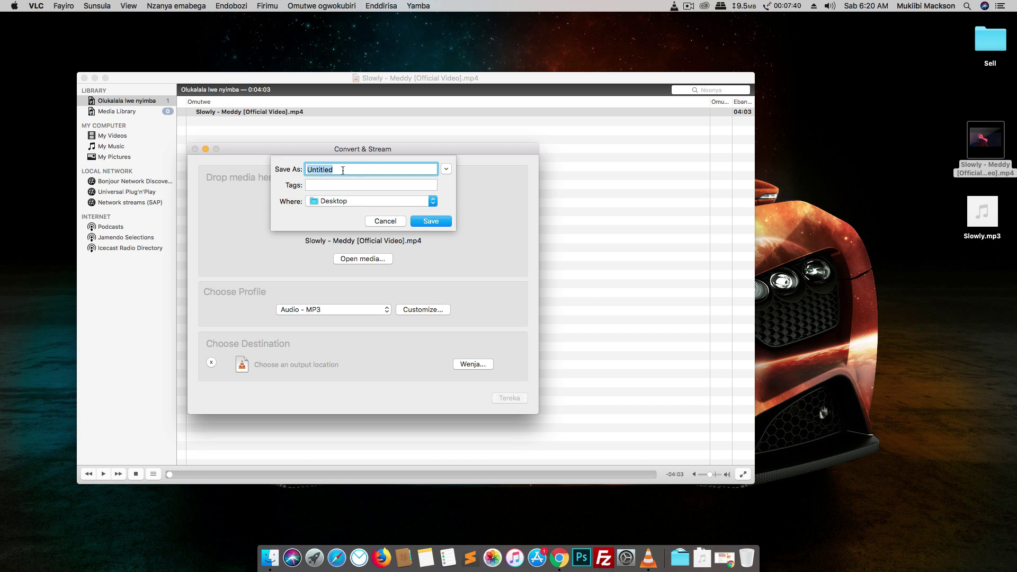
text(Slow.mp3)
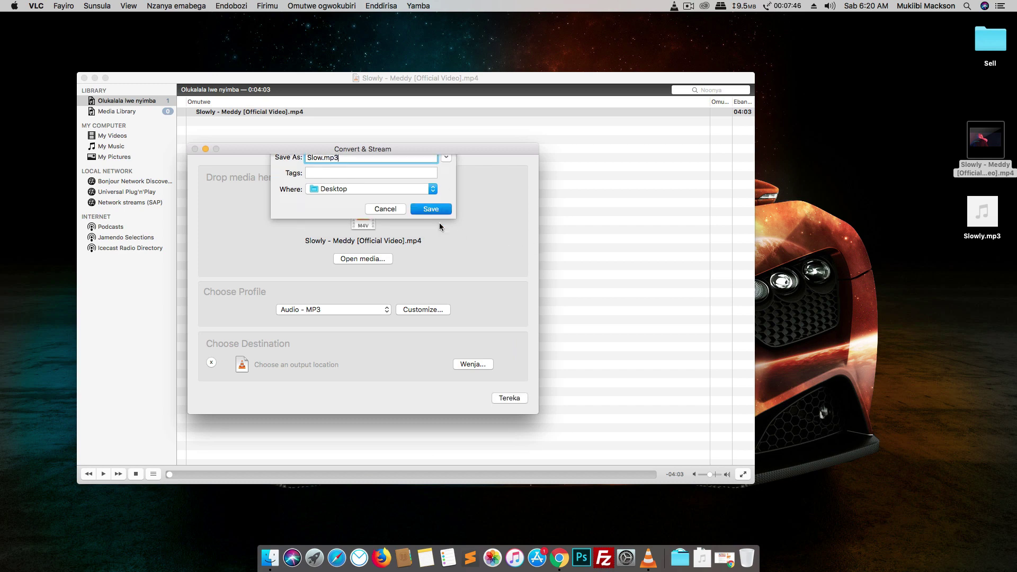
click(439, 223)
click(503, 400)
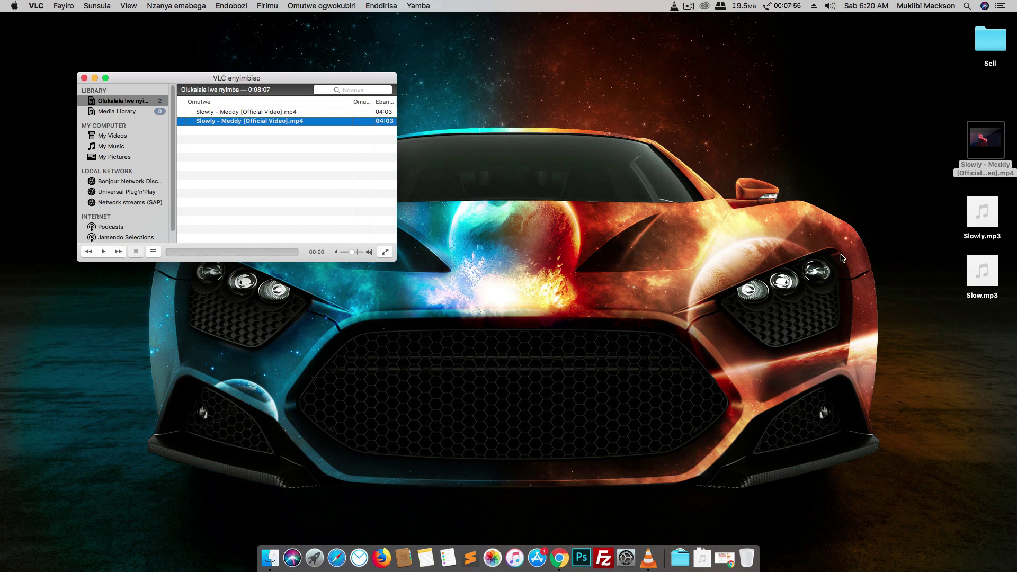
click(972, 298)
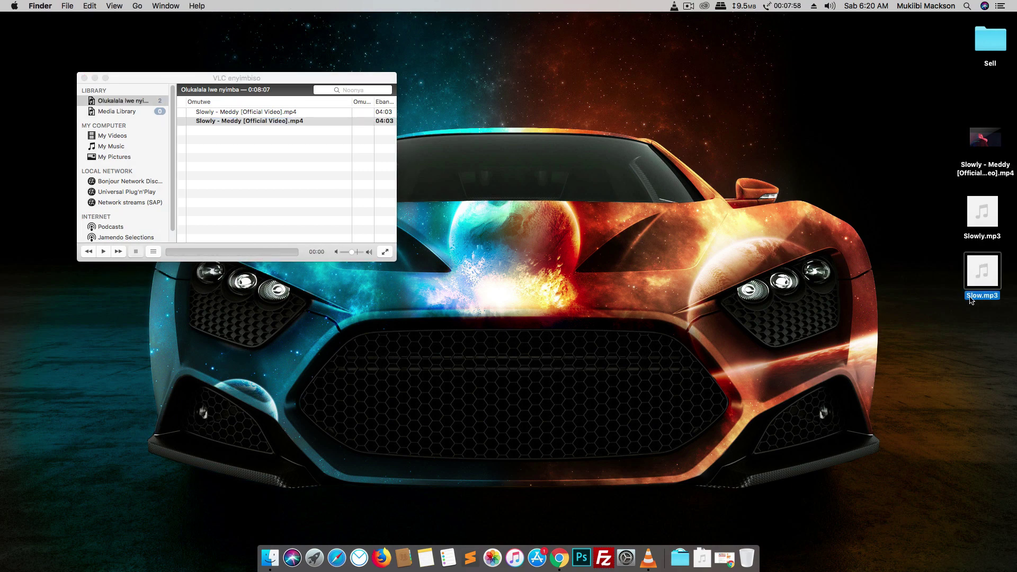
key(space)
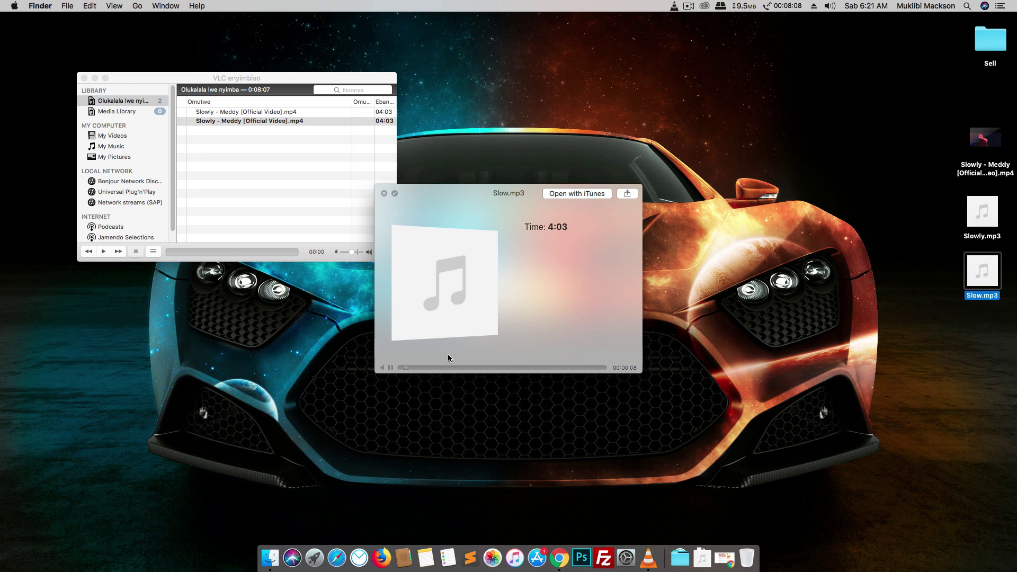
click(429, 368)
drag(463, 368, 472, 369)
key(space)
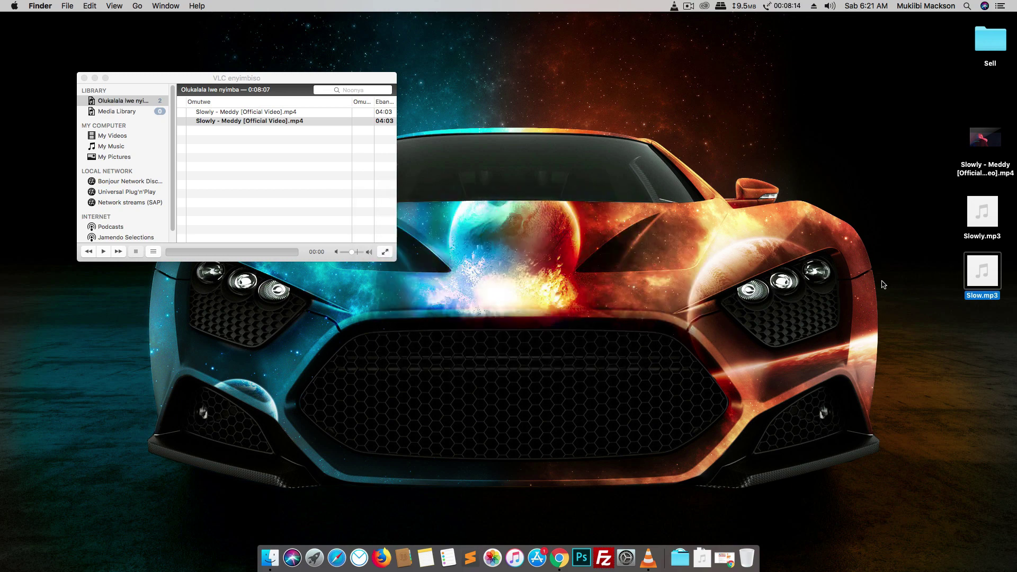
click(985, 239)
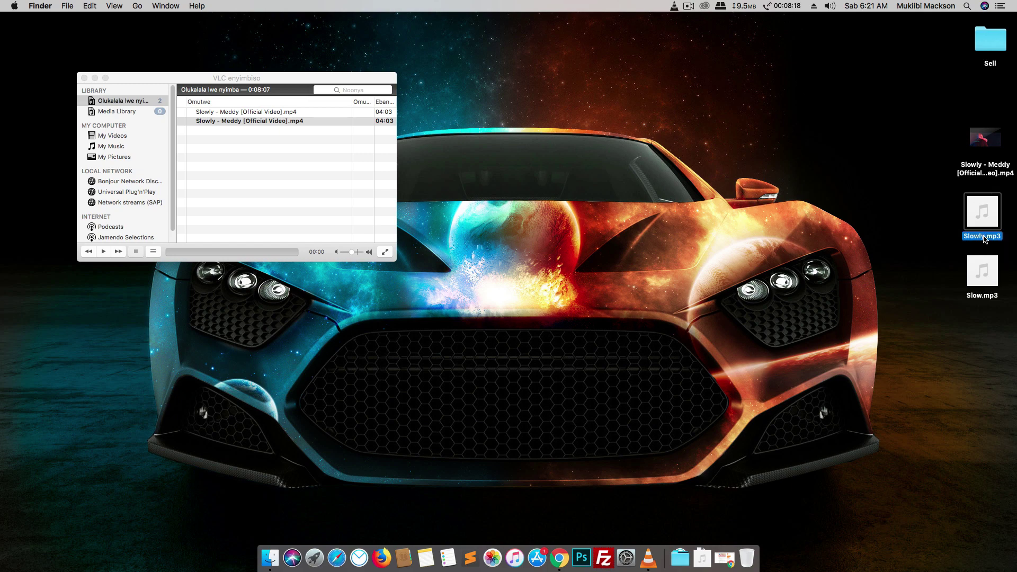
key(space)
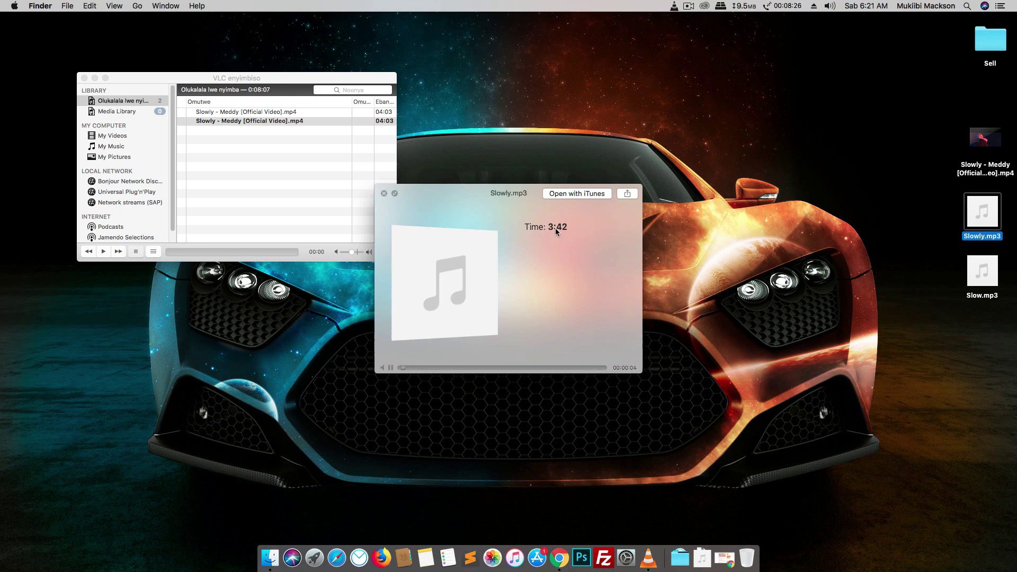
key(space)
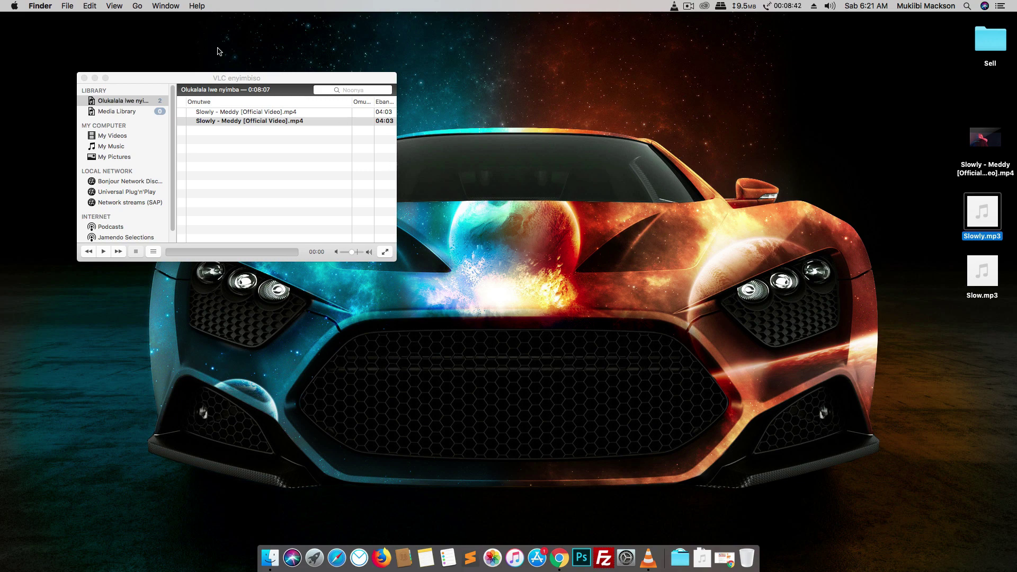
click(201, 81)
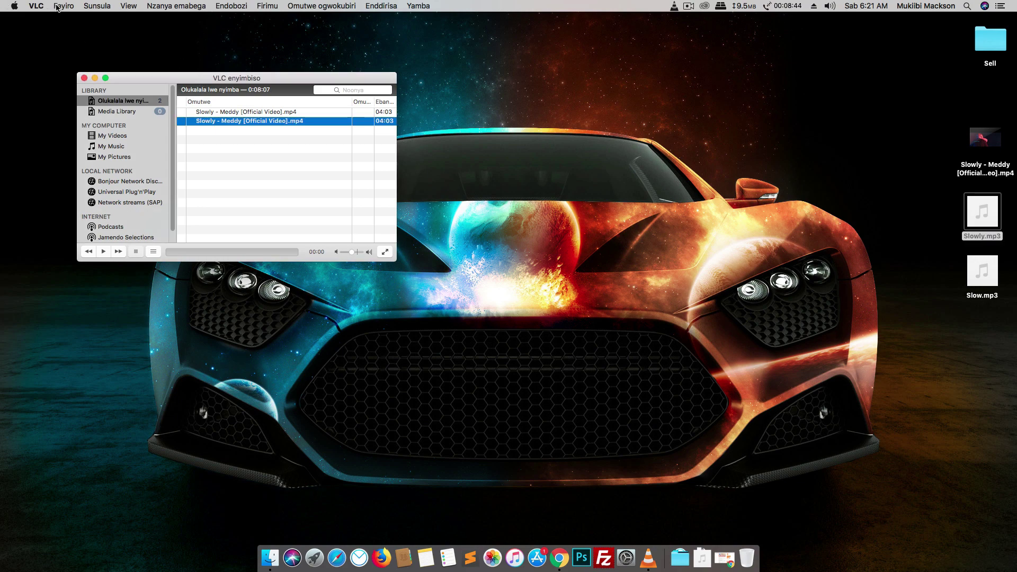